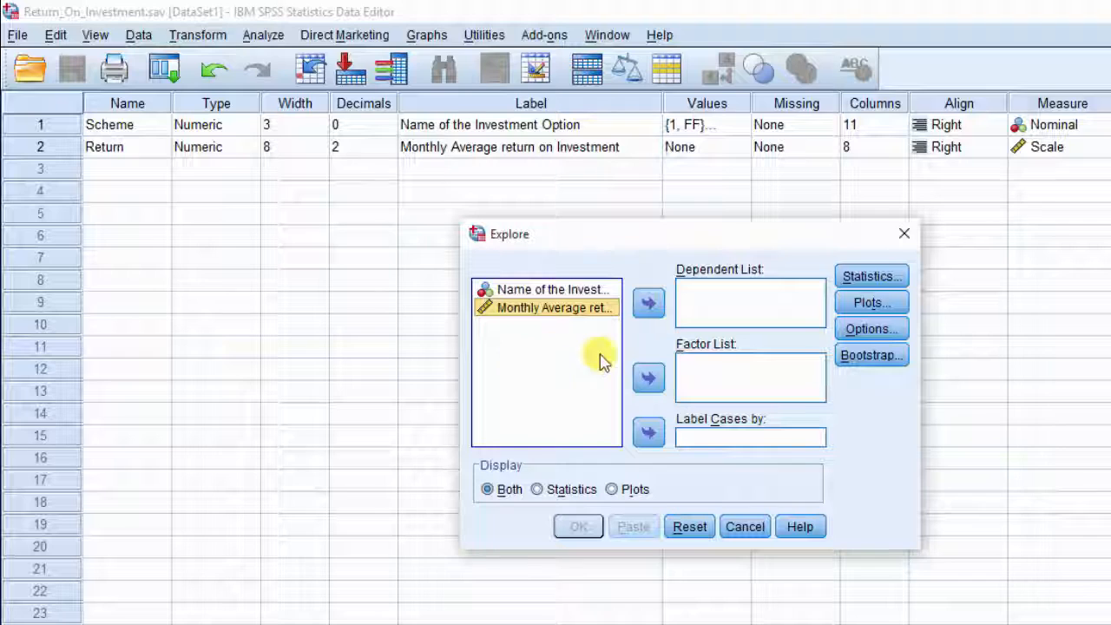
Assign Monthly Average return on Investment as the dependent variable and Name of the Investment Option as the factor for Explore.
{"action": "left_click", "coordinate": [649, 304]}
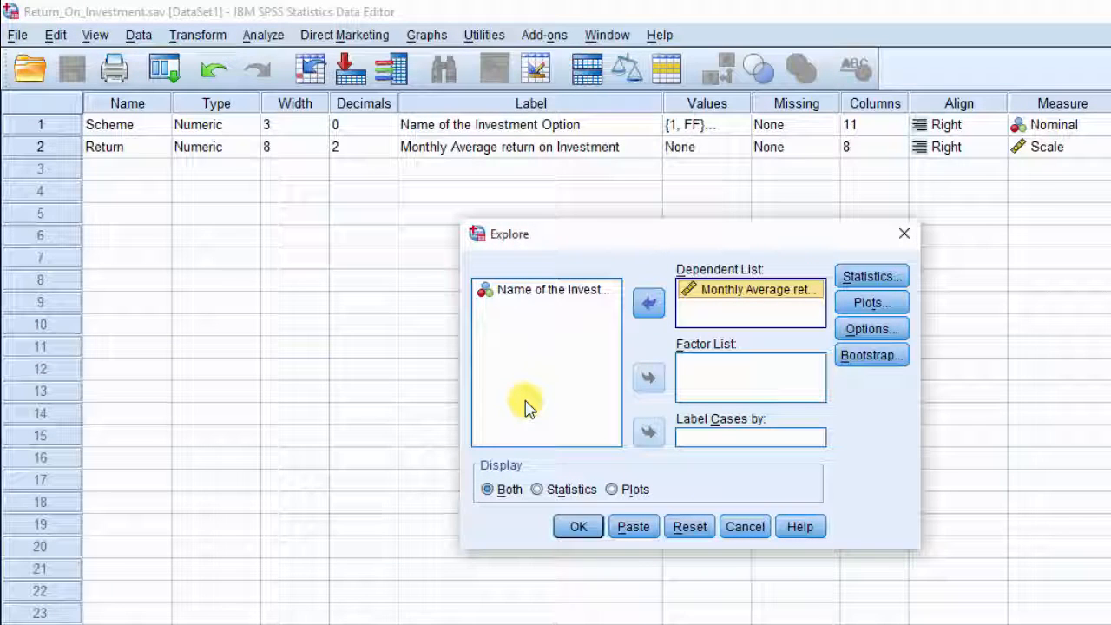
{"action": "left_click", "coordinate": [526, 292]}
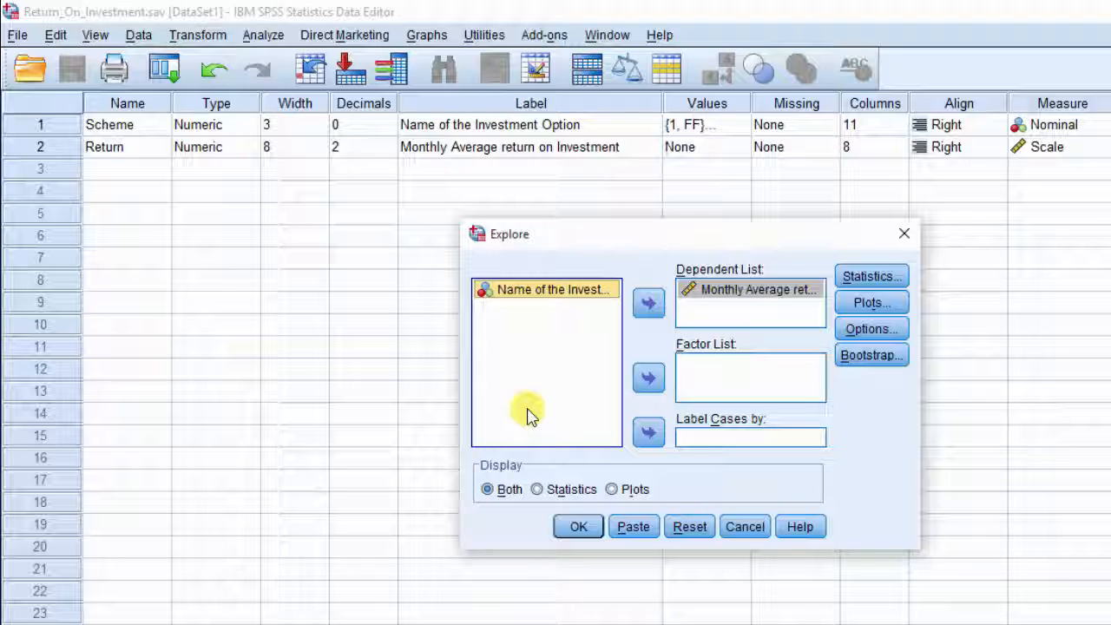
{"action": "left_click", "coordinate": [647, 379]}
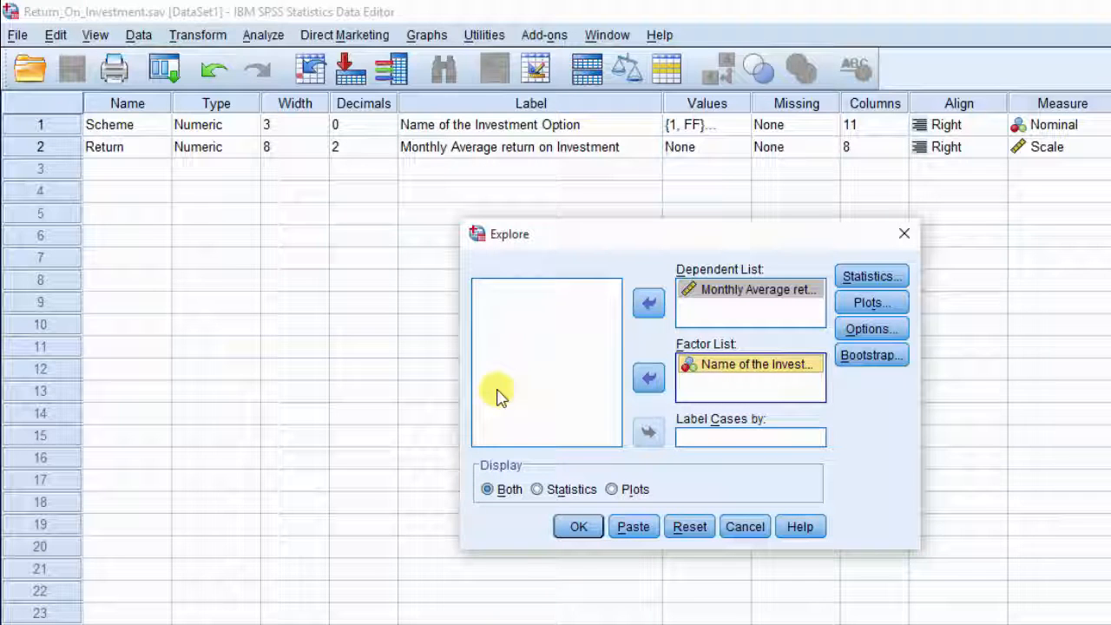
Include descriptives in the Explore statistics with a 95% confidence interval for the mean.
{"action": "left_click", "coordinate": [888, 278]}
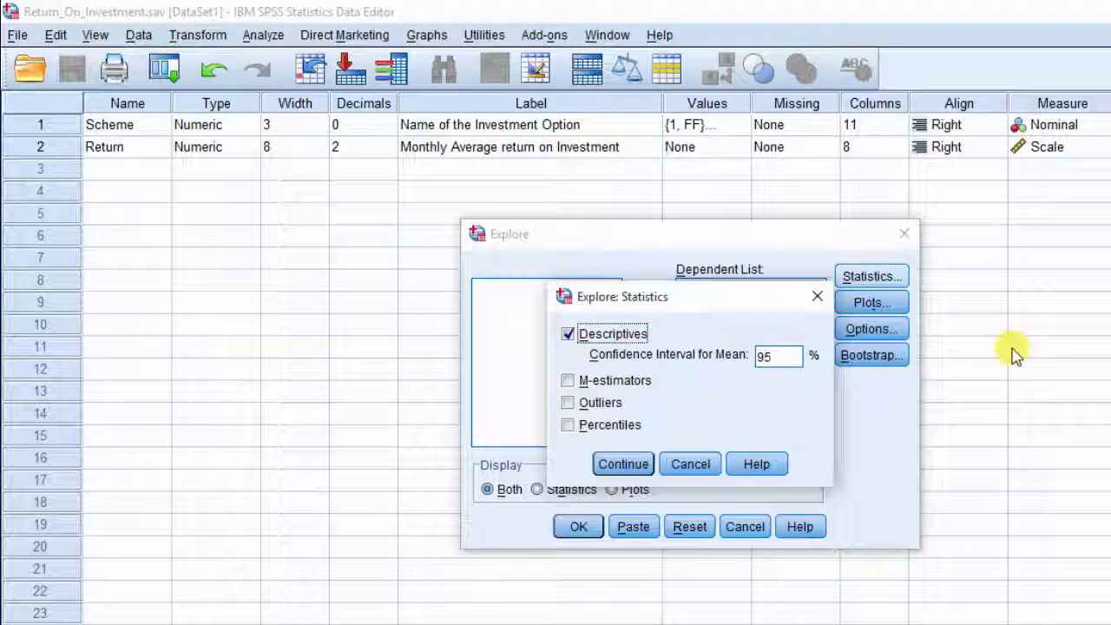
{"action": "left_click", "coordinate": [595, 333]}
{"action": "left_click", "coordinate": [599, 333]}
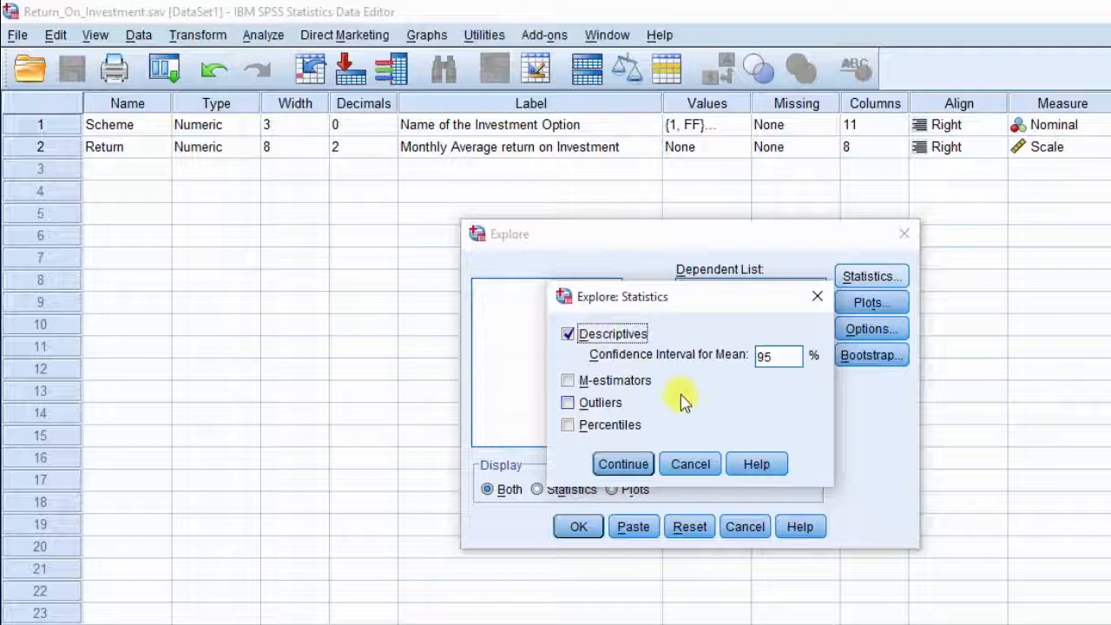
{"action": "left_click", "coordinate": [793, 361]}
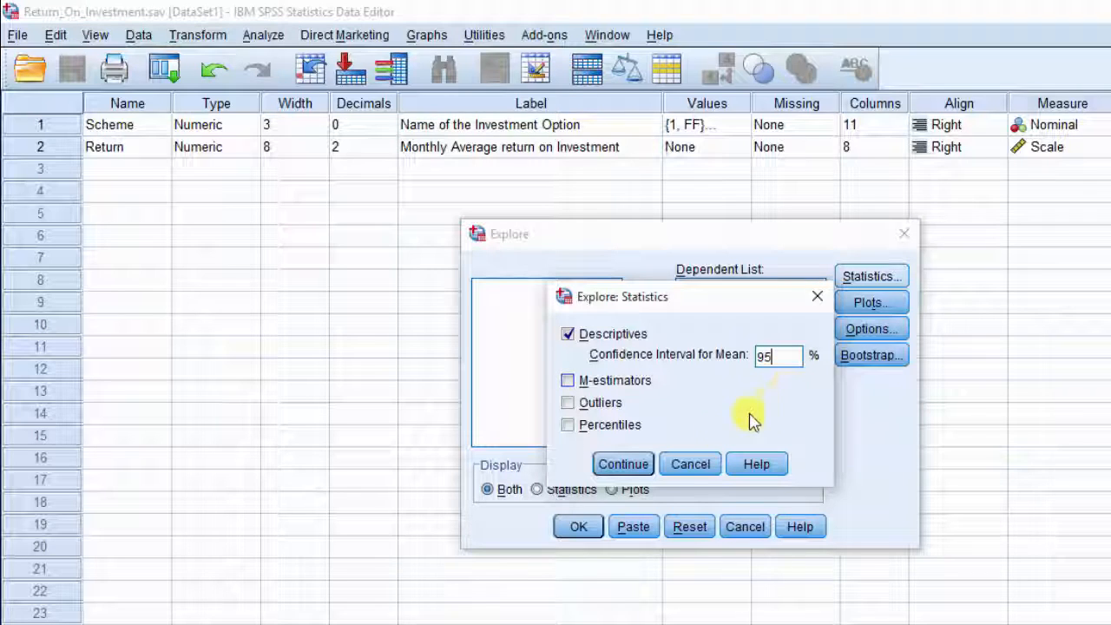
{"action": "left_click", "coordinate": [640, 462]}
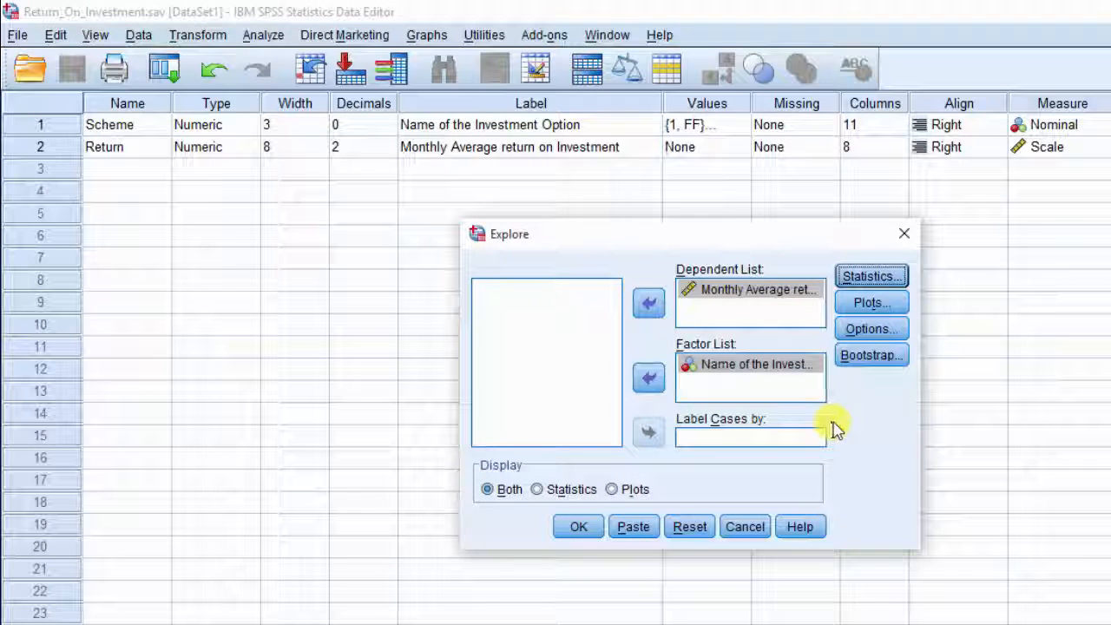
Add normality plots with tests alongside the stem-and-leaf plots, and run Explore displaying both statistics and plots.
{"action": "left_click", "coordinate": [873, 303]}
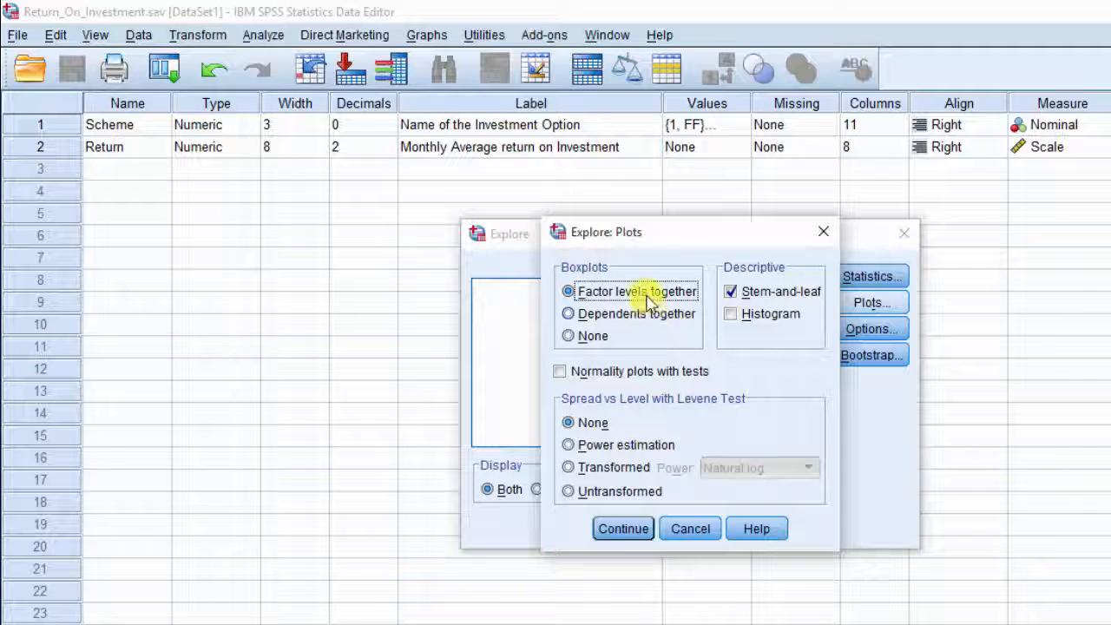
{"action": "left_click", "coordinate": [776, 297]}
{"action": "left_click", "coordinate": [776, 297]}
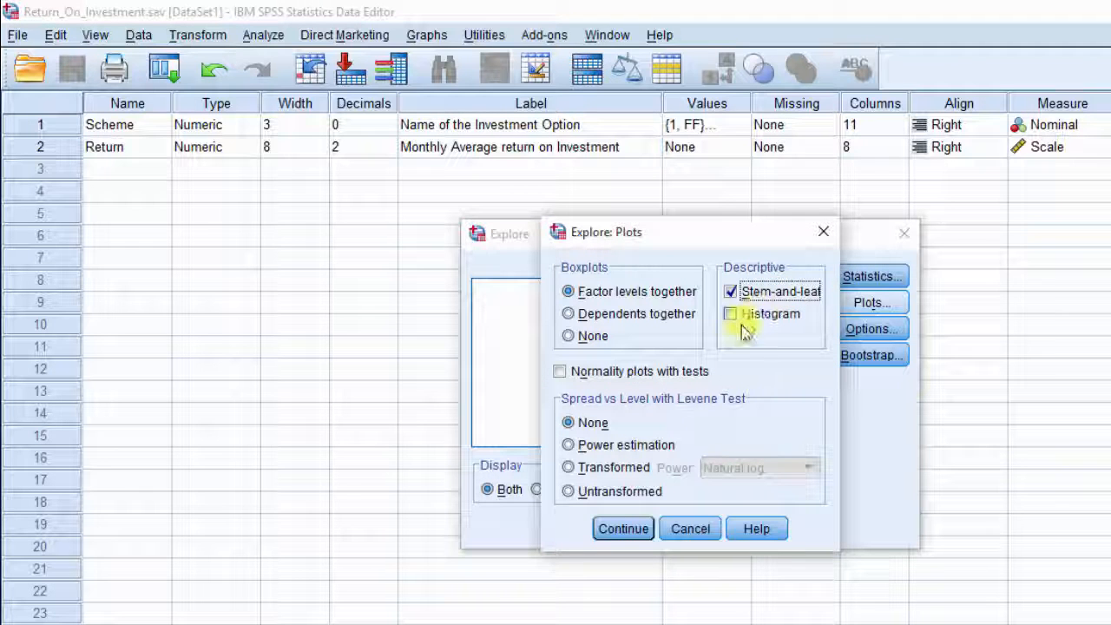
{"action": "left_click", "coordinate": [675, 372]}
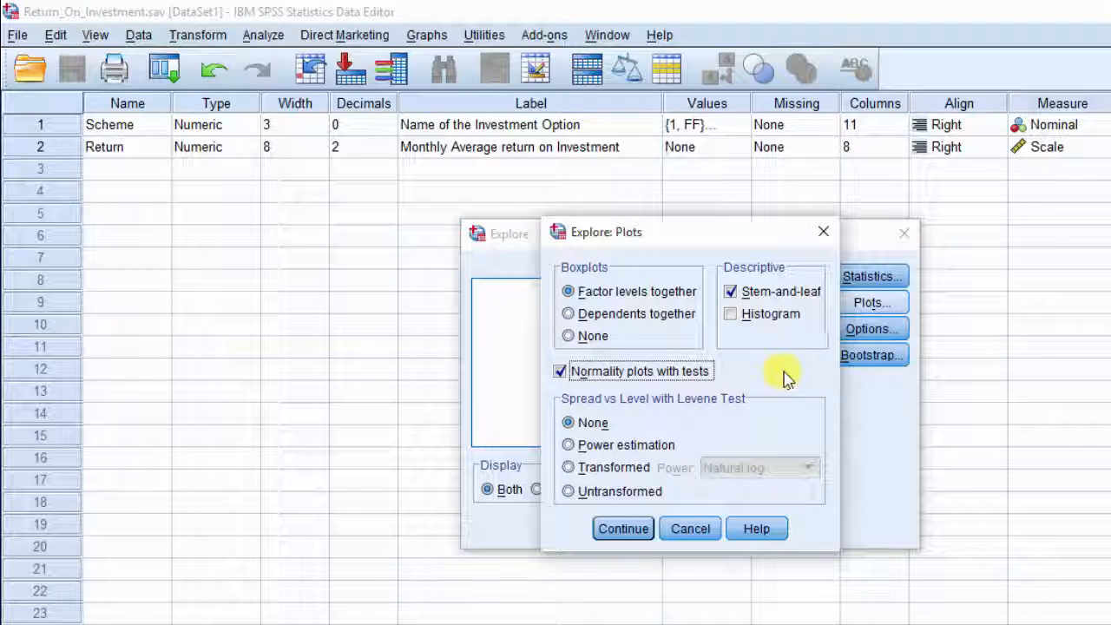
{"action": "left_click", "coordinate": [628, 527]}
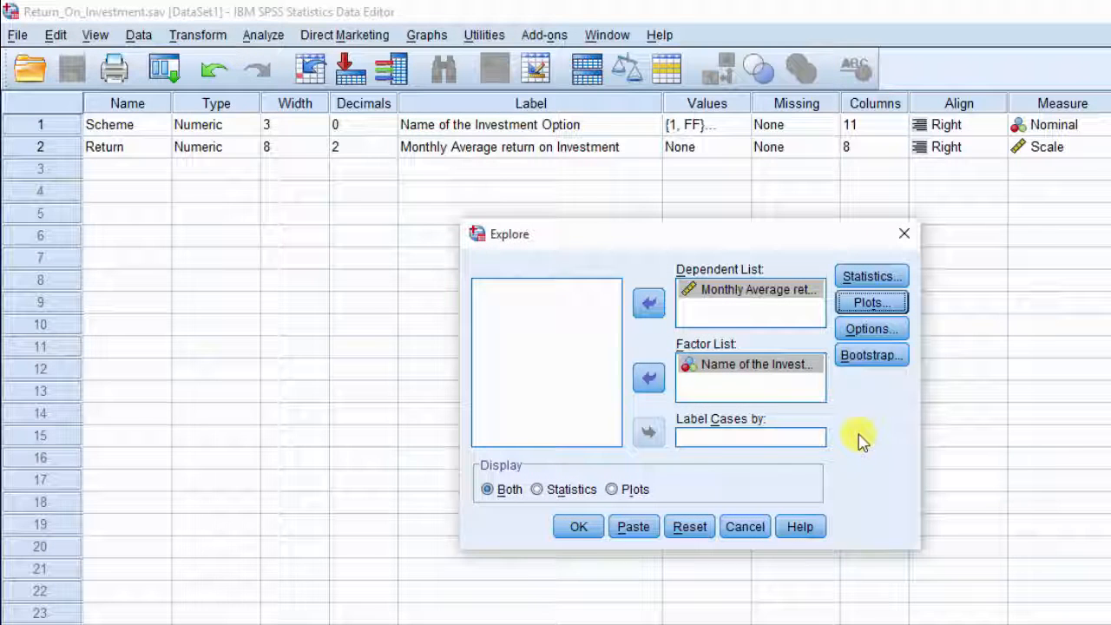
{"action": "left_click", "coordinate": [516, 492]}
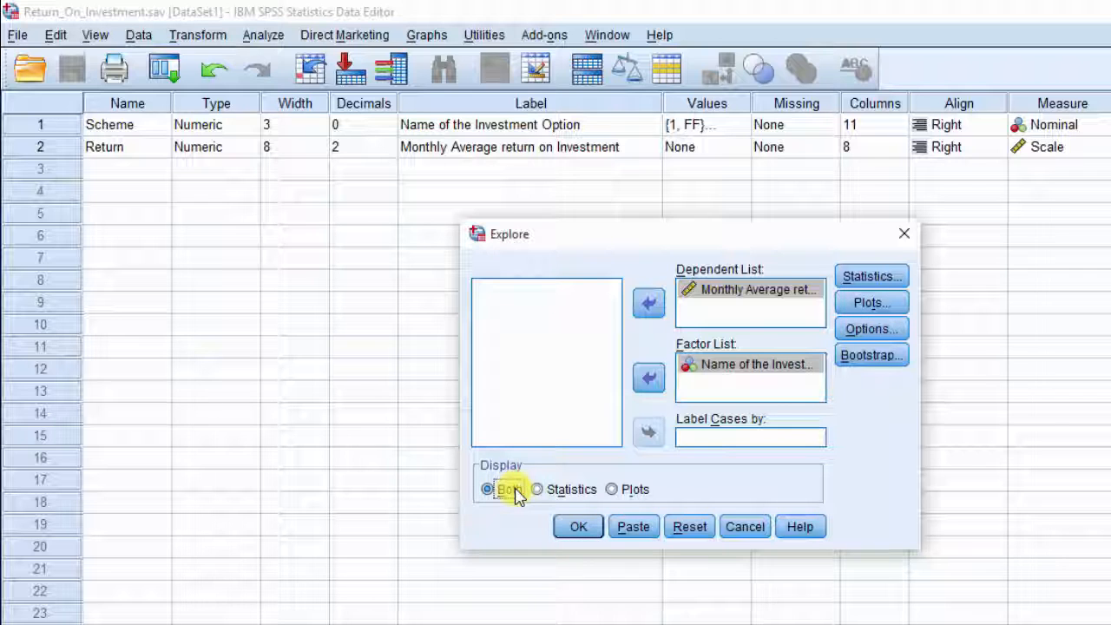
{"action": "left_click", "coordinate": [578, 530]}
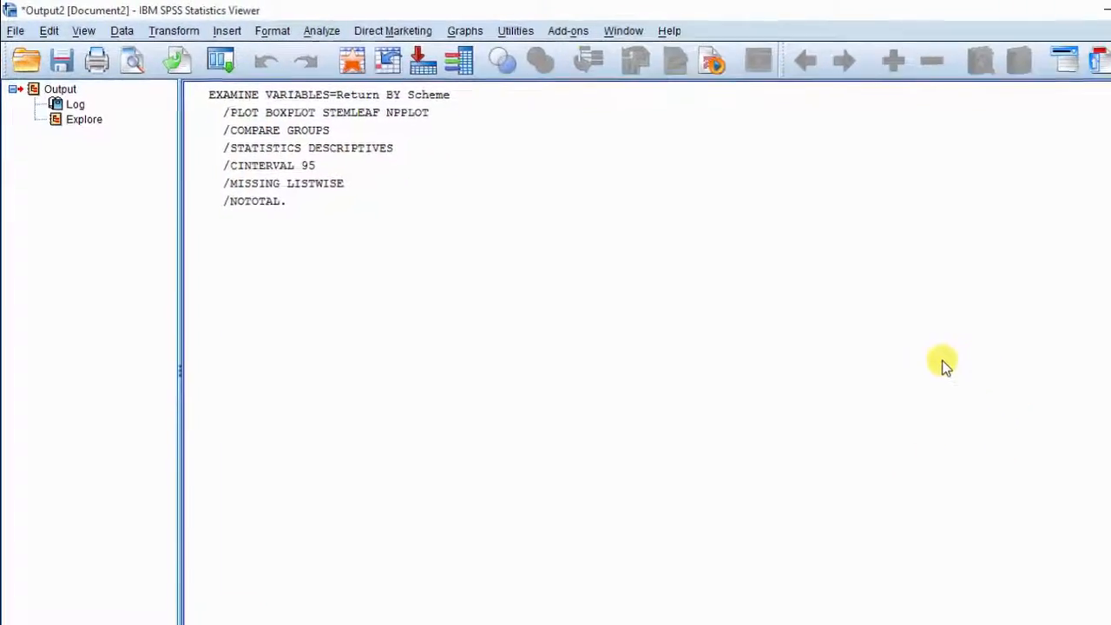
Widen the output outline and go to the Tests of Normality table.
{"action": "left_click_drag", "start_coordinate": [180, 252], "coordinate": [252, 251]}
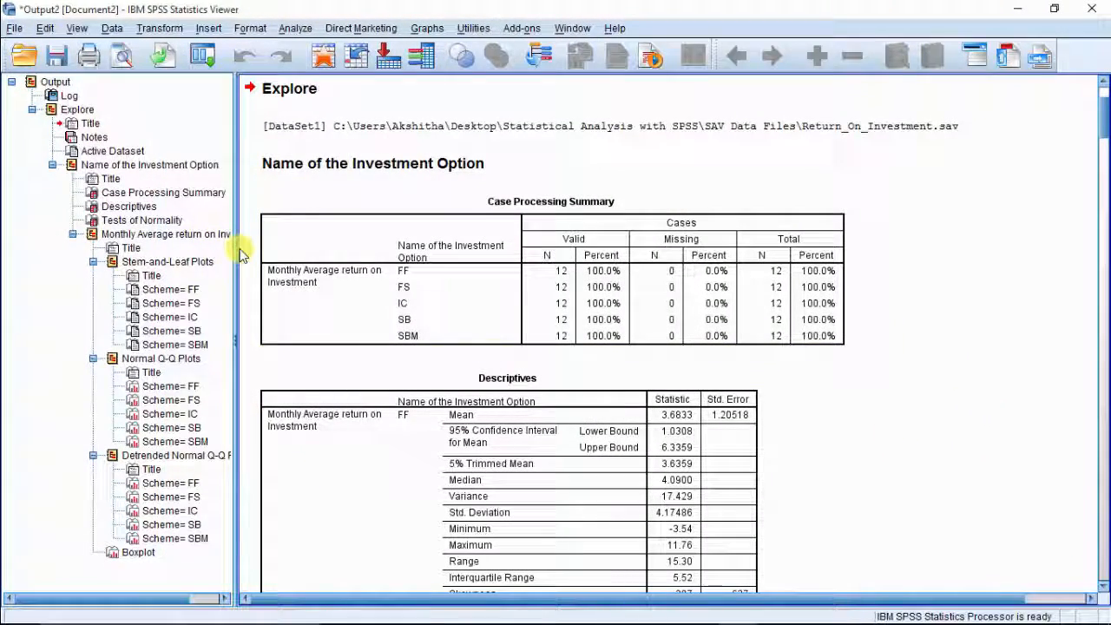
{"action": "left_click_drag", "start_coordinate": [236, 248], "coordinate": [249, 248]}
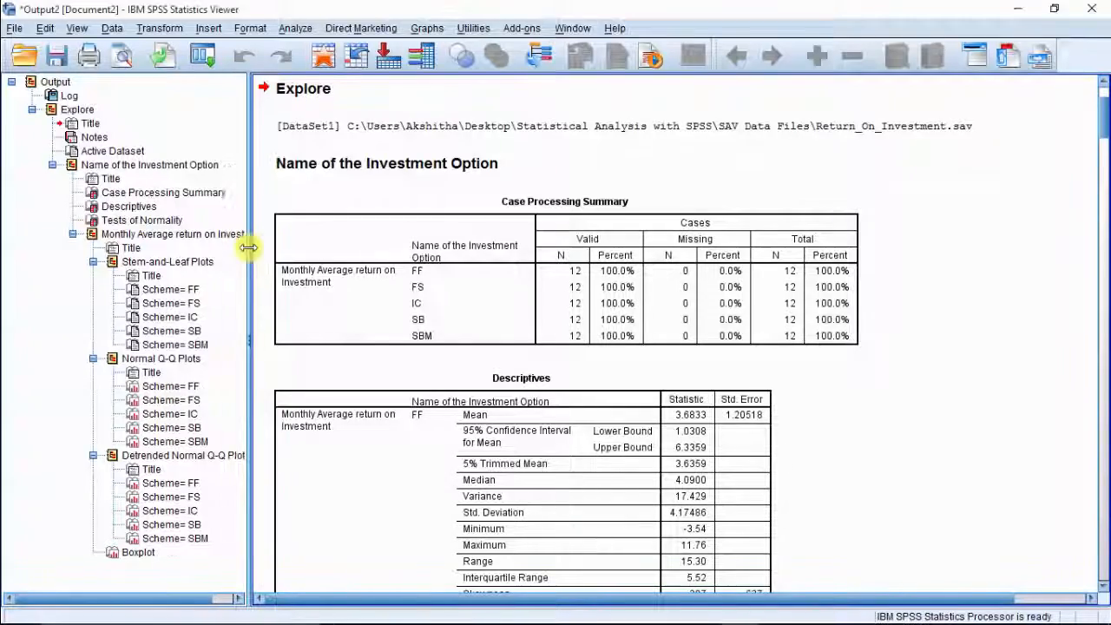
{"action": "left_click", "coordinate": [172, 222]}
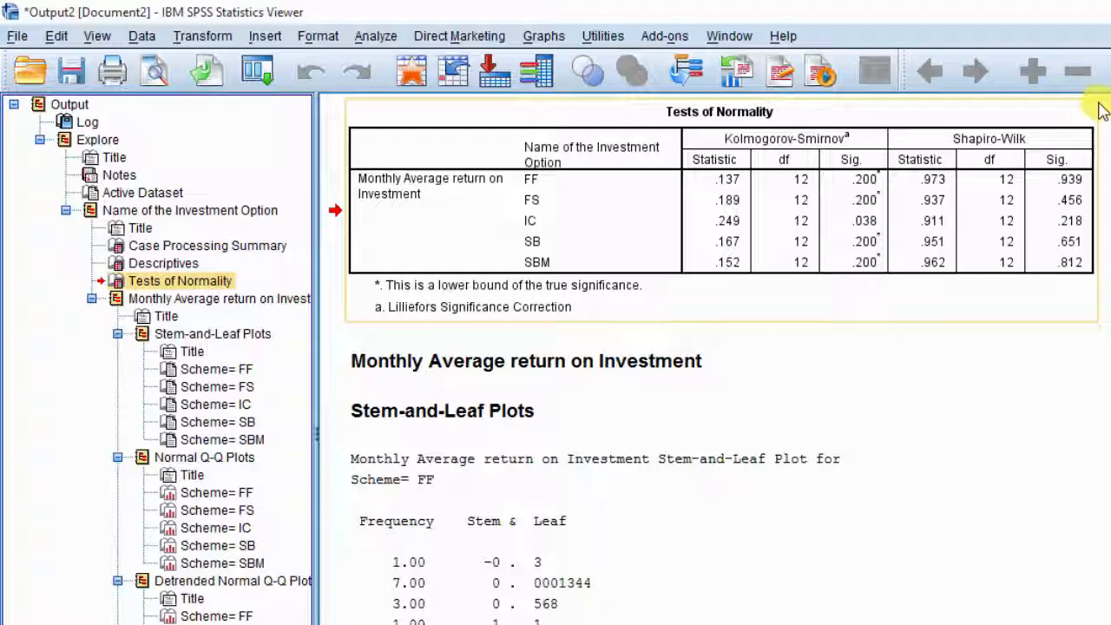
Set up a One-Way ANOVA with Monthly Average return on Investment as dependent and Name of the Investment Option as factor.
{"action": "left_click", "coordinate": [379, 37]}
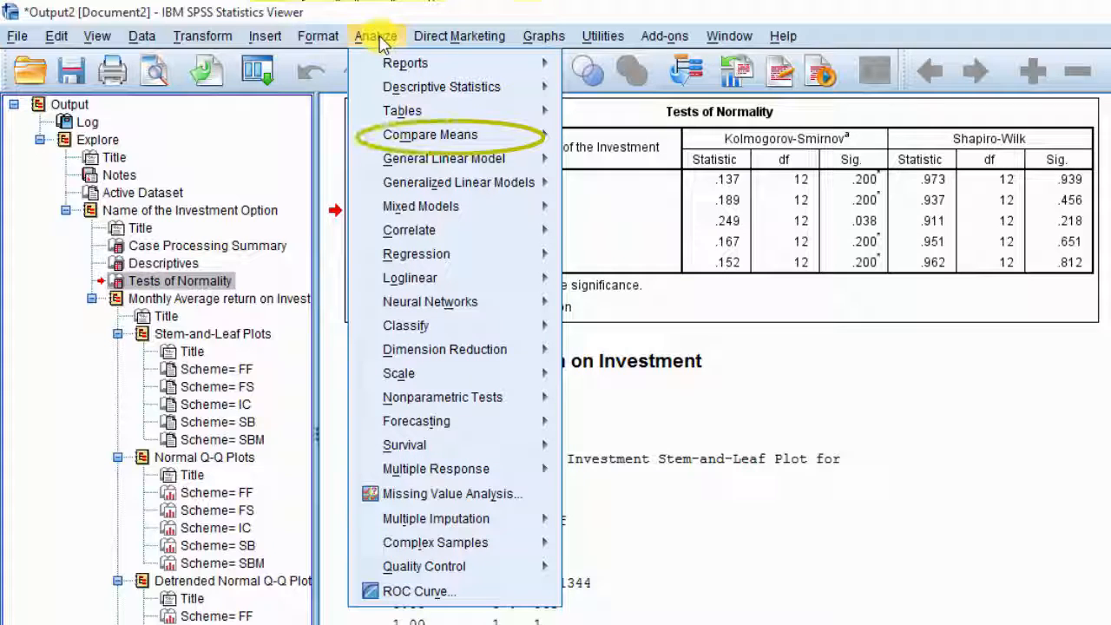
{"action": "mouse_move", "coordinate": [423, 146]}
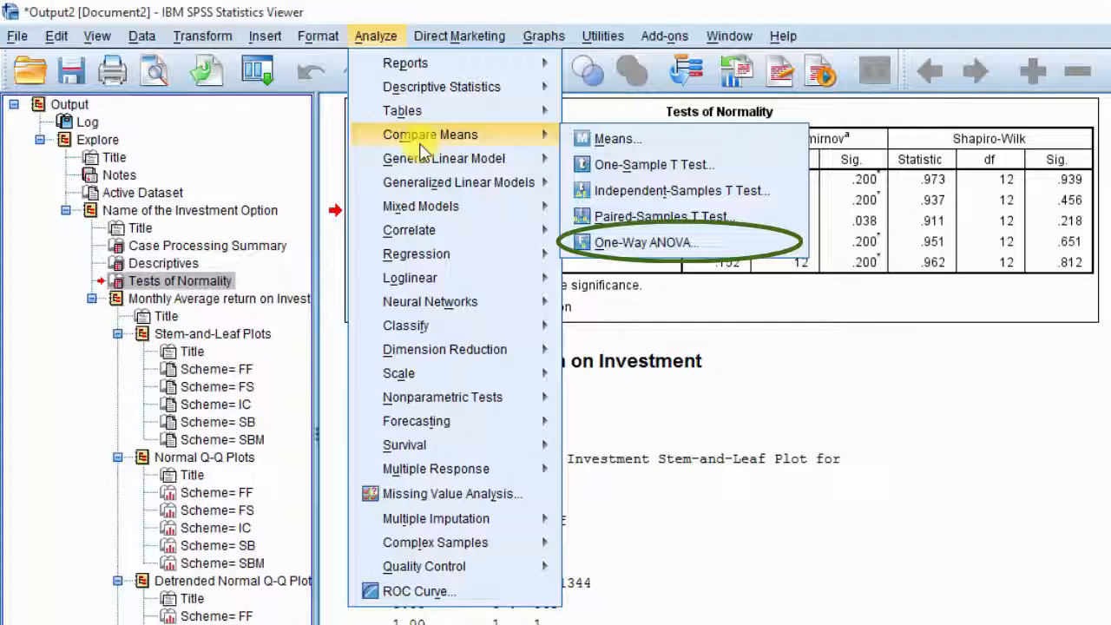
{"action": "left_click", "coordinate": [676, 247]}
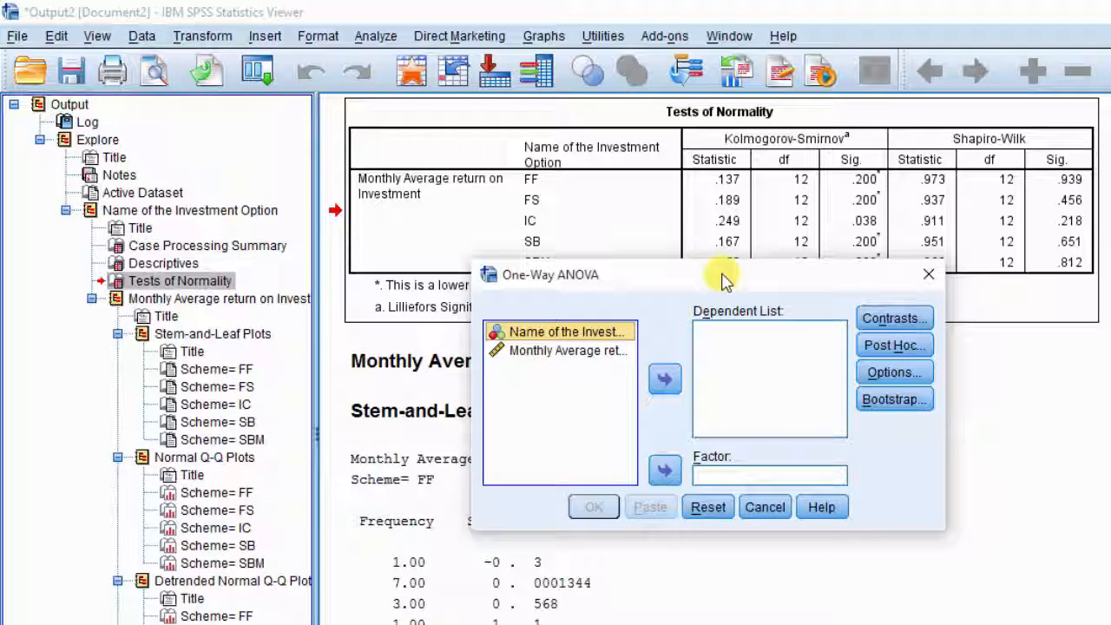
{"action": "left_click", "coordinate": [616, 351]}
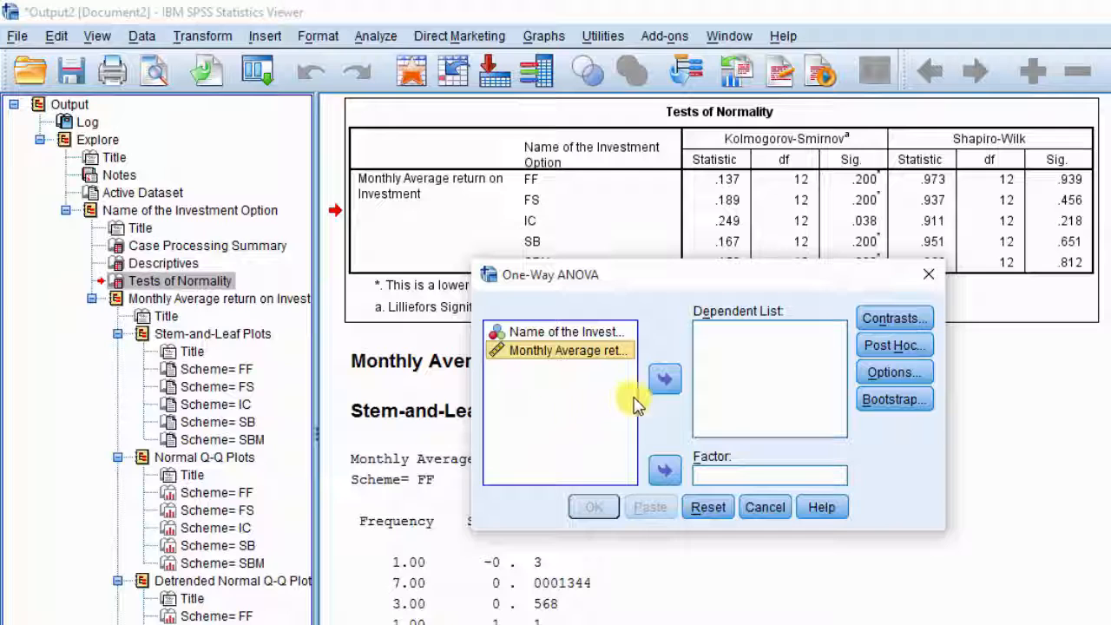
{"action": "left_click", "coordinate": [664, 382]}
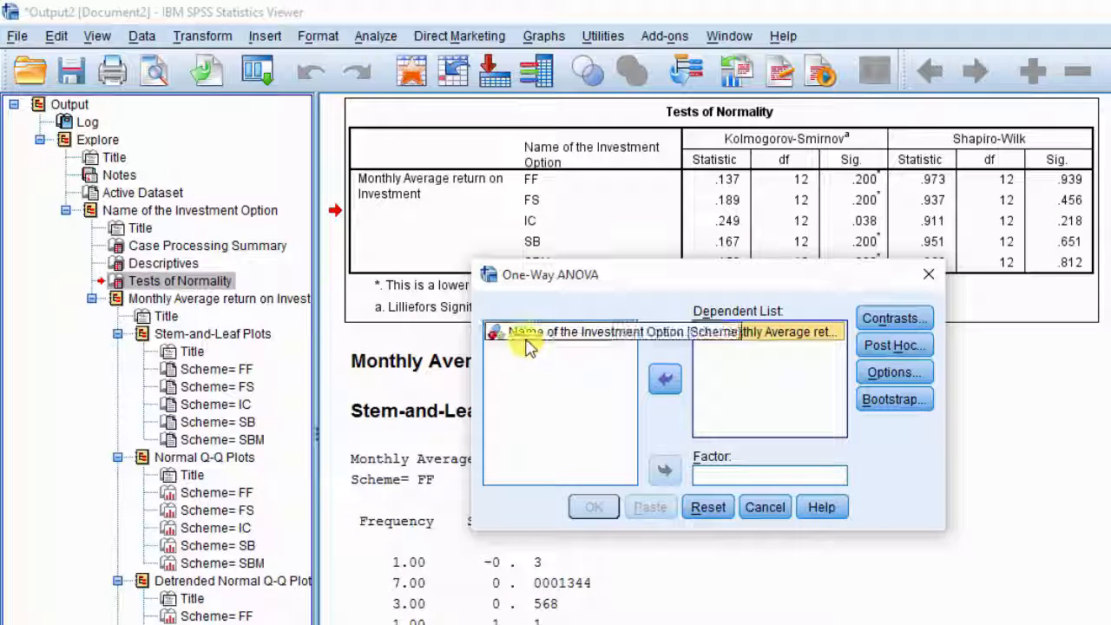
{"action": "left_click", "coordinate": [523, 335]}
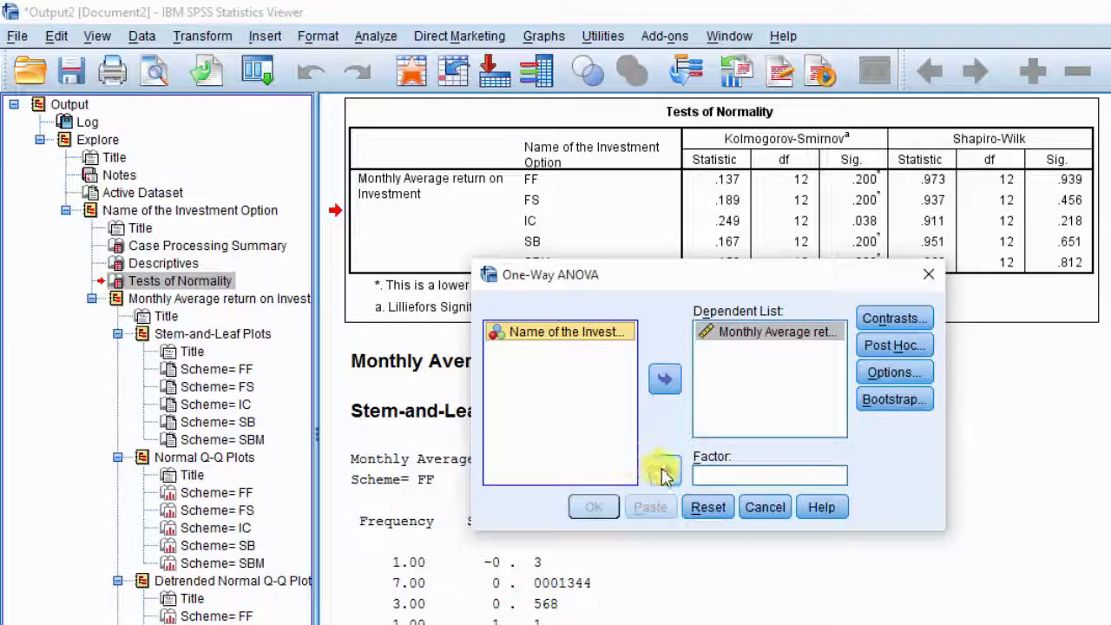
{"action": "left_click", "coordinate": [664, 470]}
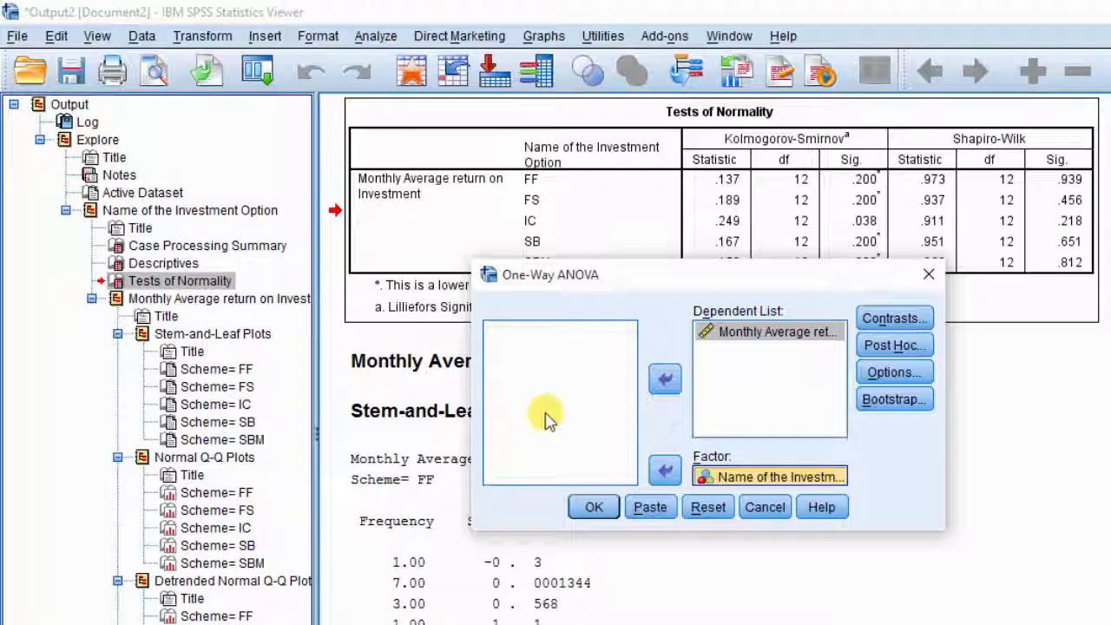
Choose the LSD post hoc comparison for the ANOVA at a significance level of 0.05.
{"action": "left_click", "coordinate": [895, 347]}
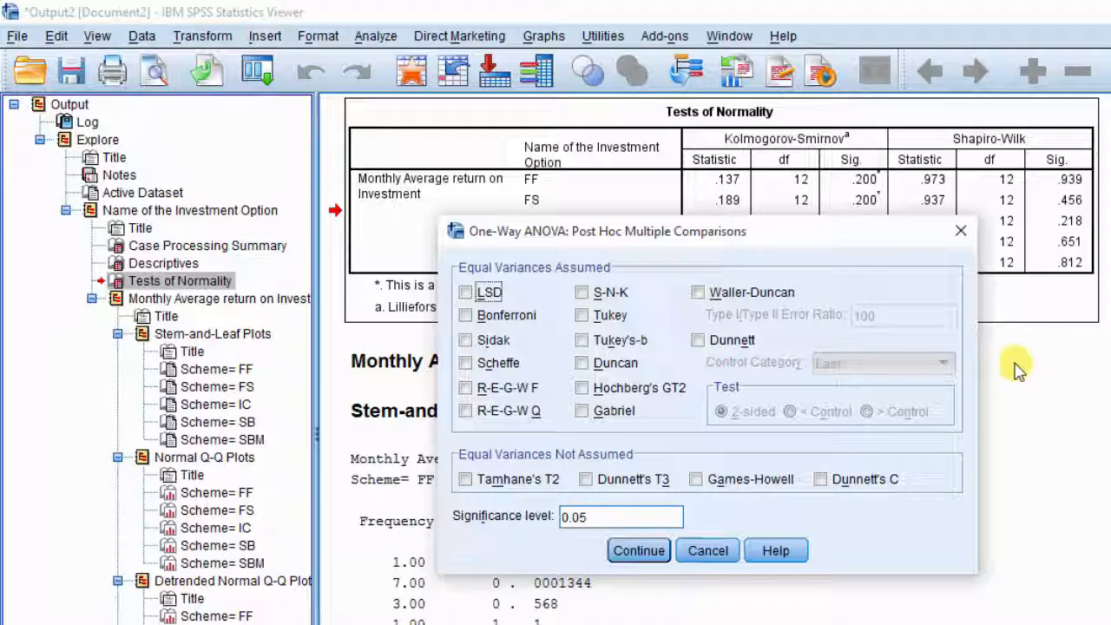
{"action": "left_click", "coordinate": [490, 293]}
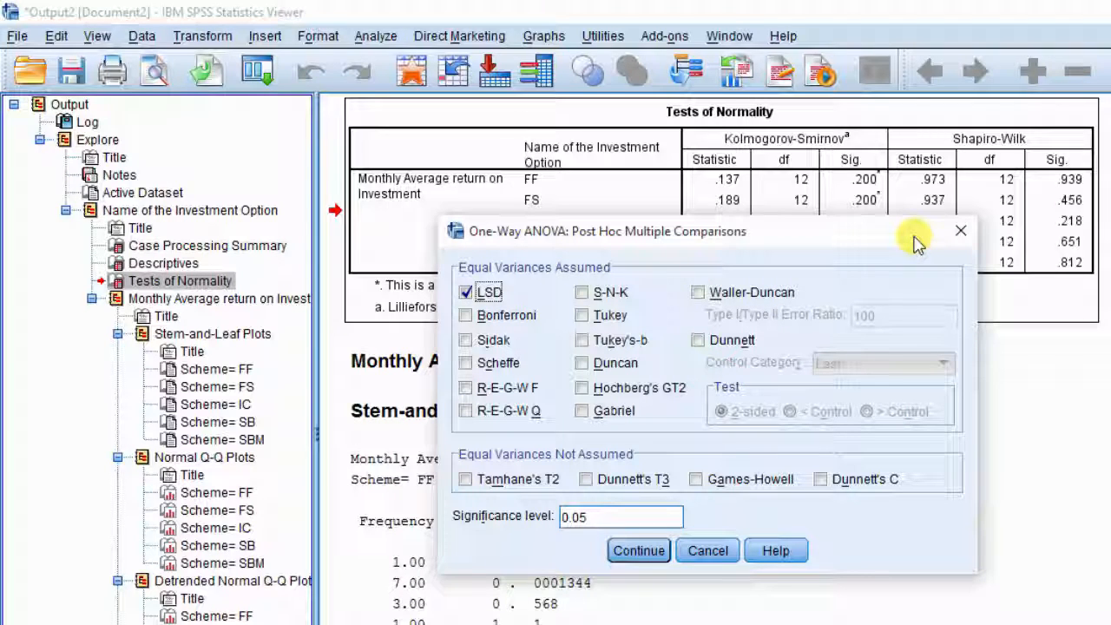
{"action": "left_click", "coordinate": [644, 512]}
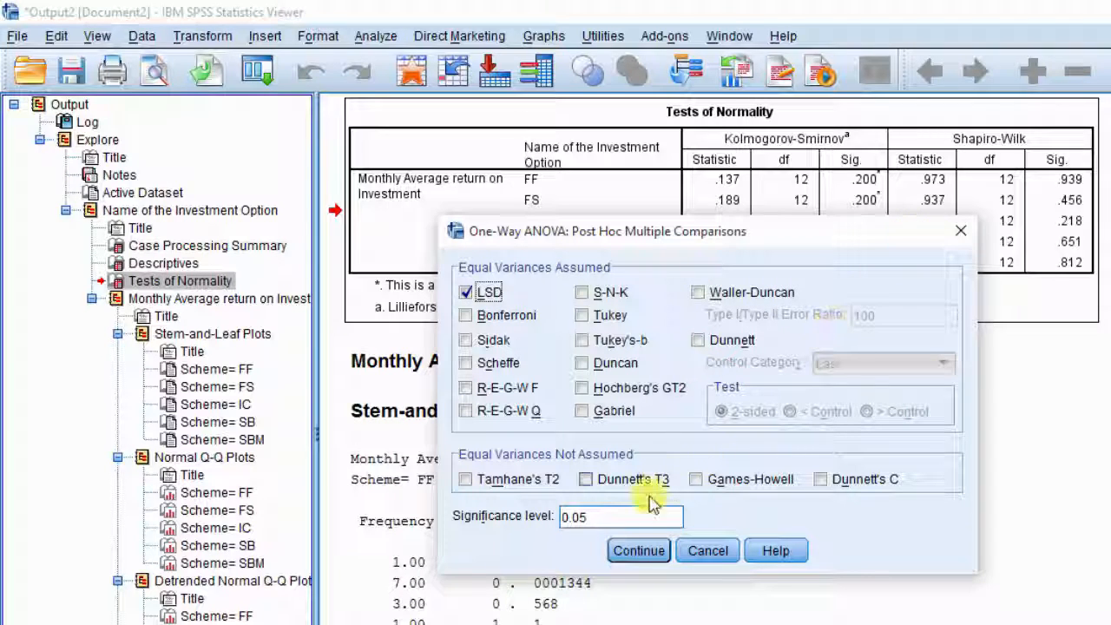
{"action": "left_click", "coordinate": [638, 550]}
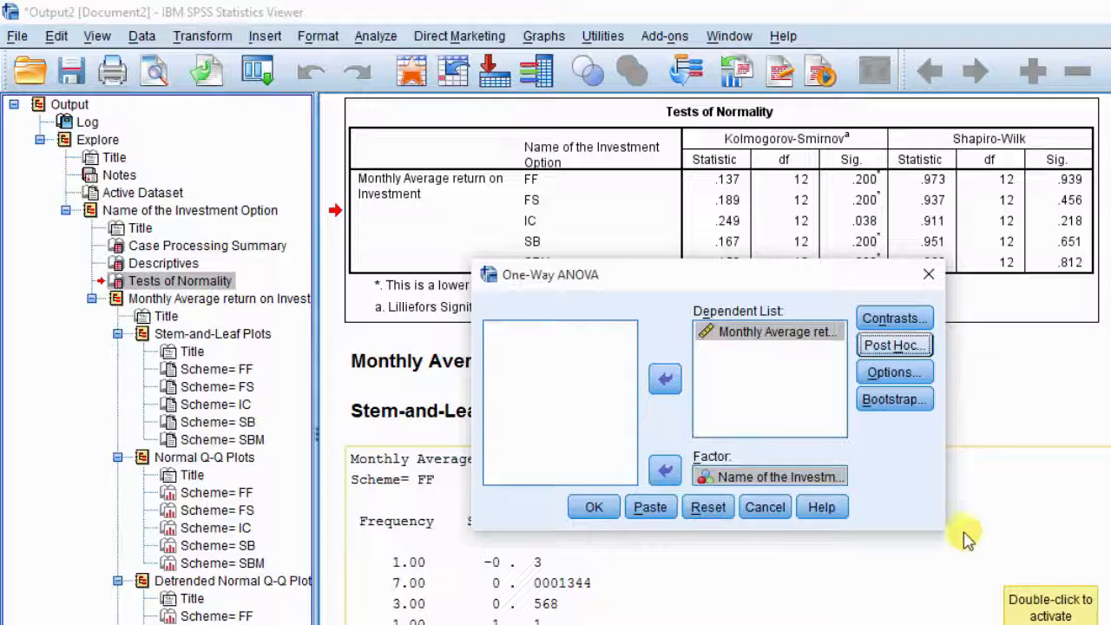
Include the homogeneity of variance test in the ANOVA options and run the analysis.
{"action": "left_click", "coordinate": [894, 373]}
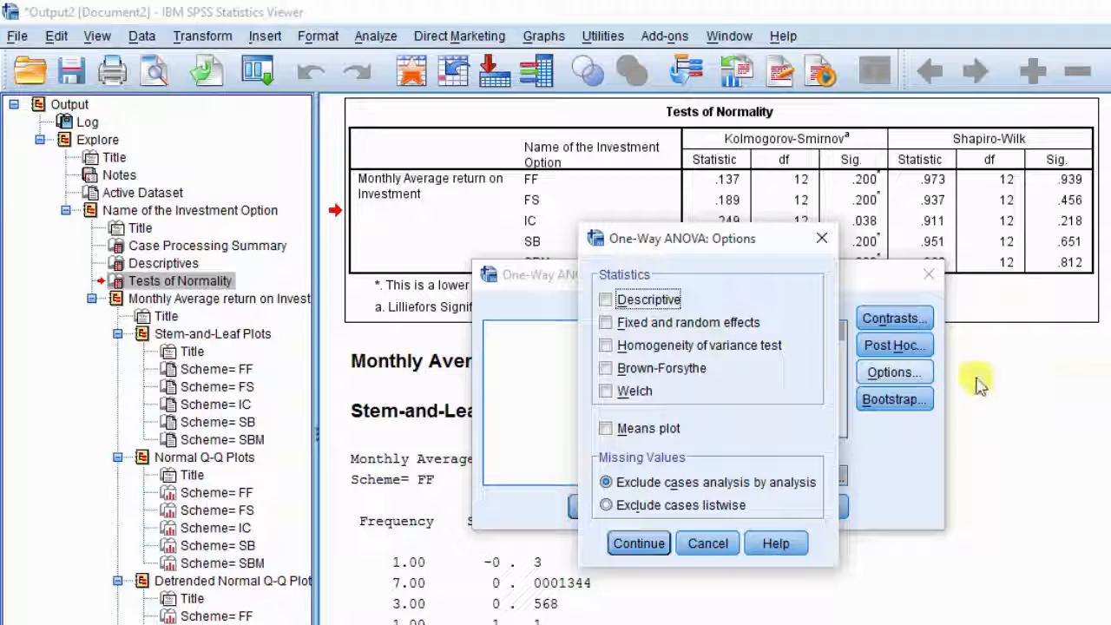
{"action": "left_click", "coordinate": [679, 344]}
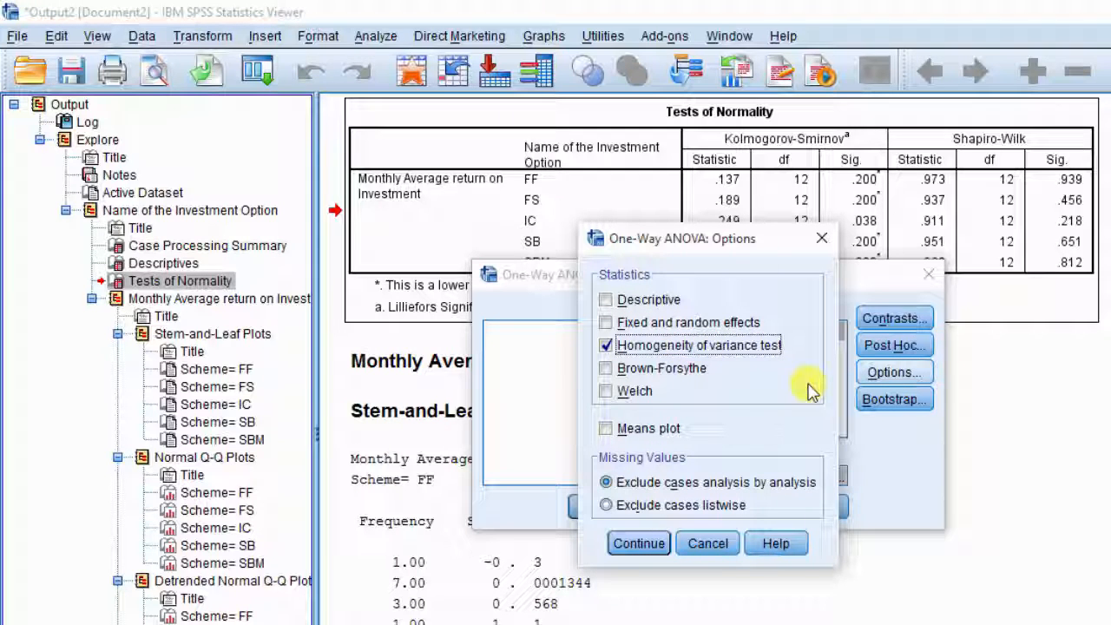
{"action": "left_click", "coordinate": [640, 547]}
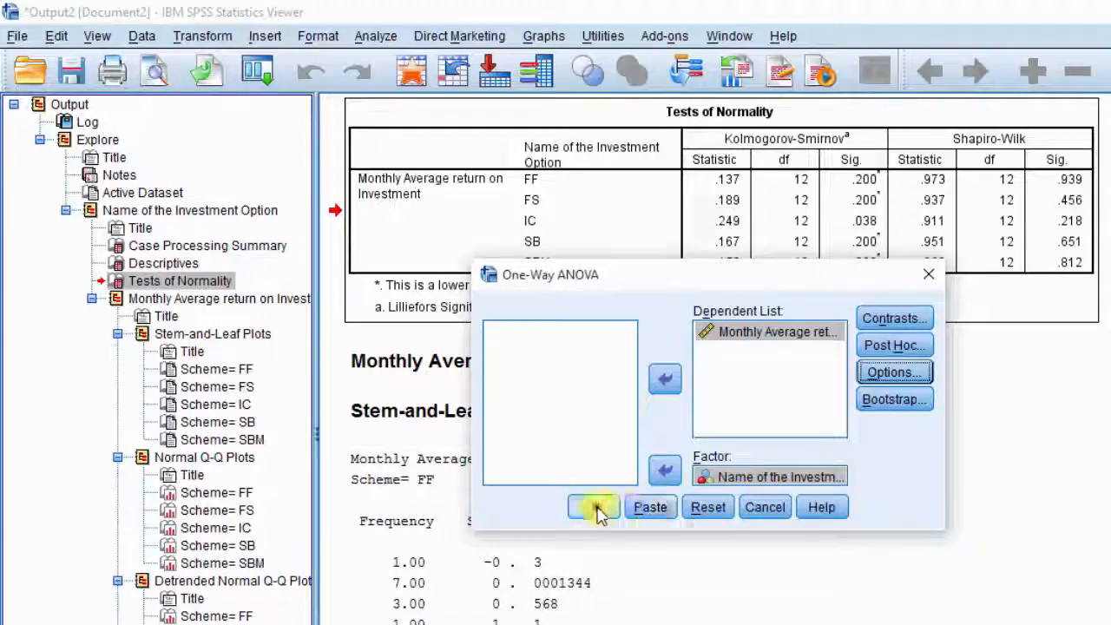
{"action": "left_click", "coordinate": [595, 510]}
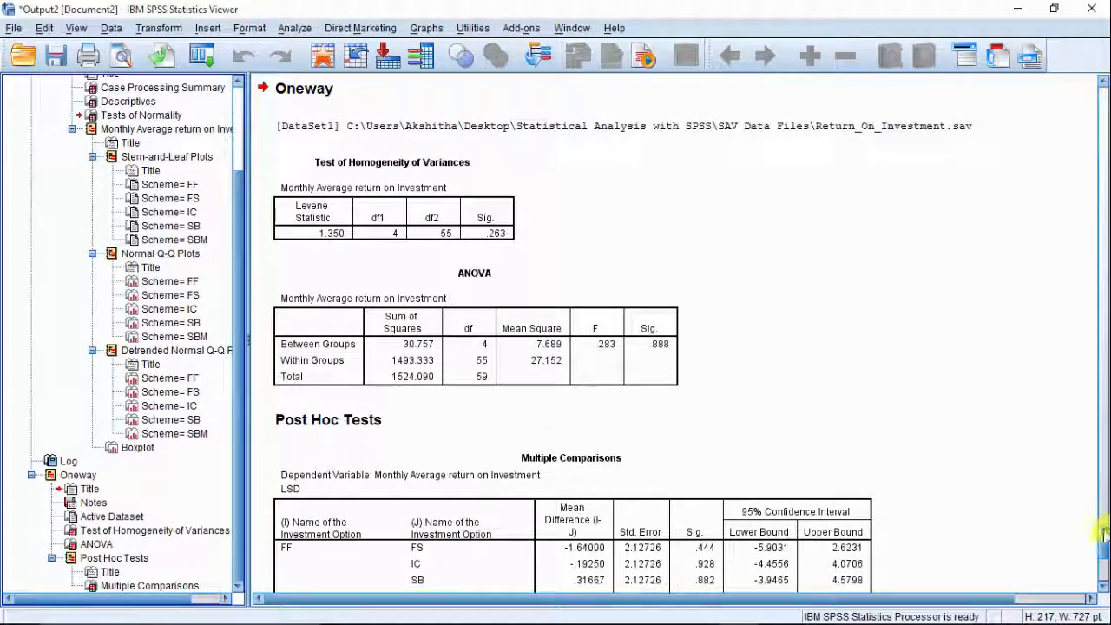
Examine the homogeneity of variances, ANOVA and LSD multiple comparisons tables in the Oneway output.
{"action": "left_click_drag", "start_coordinate": [1104, 532], "coordinate": [1104, 547]}
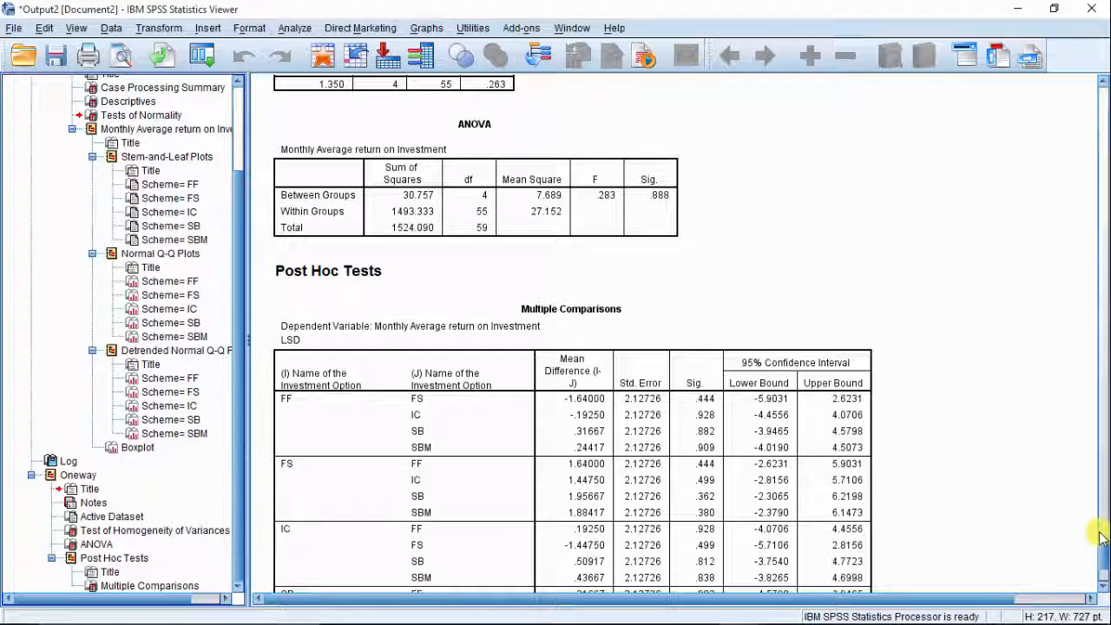
{"action": "scroll", "coordinate": [1102, 543], "scroll_direction": "up", "scroll_amount": 3}
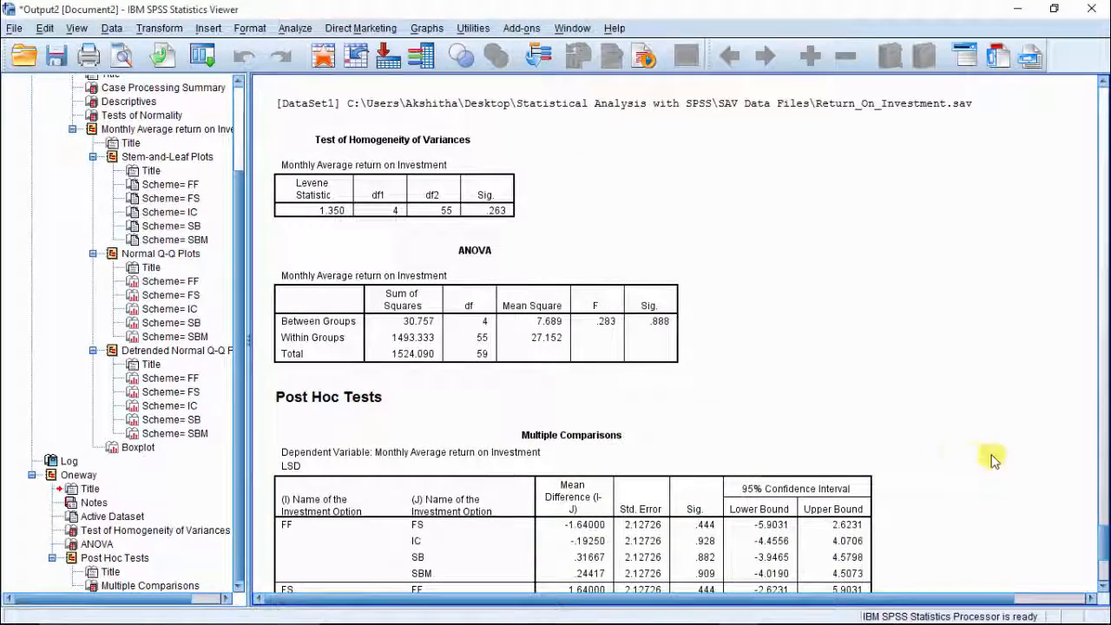
{"action": "left_click", "coordinate": [1103, 585]}
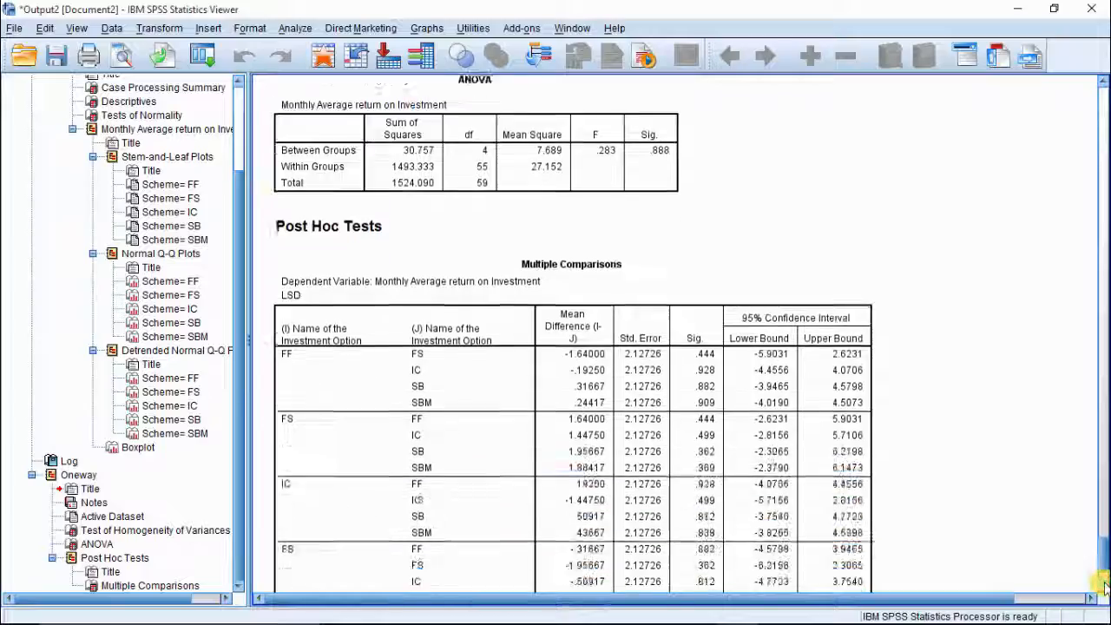